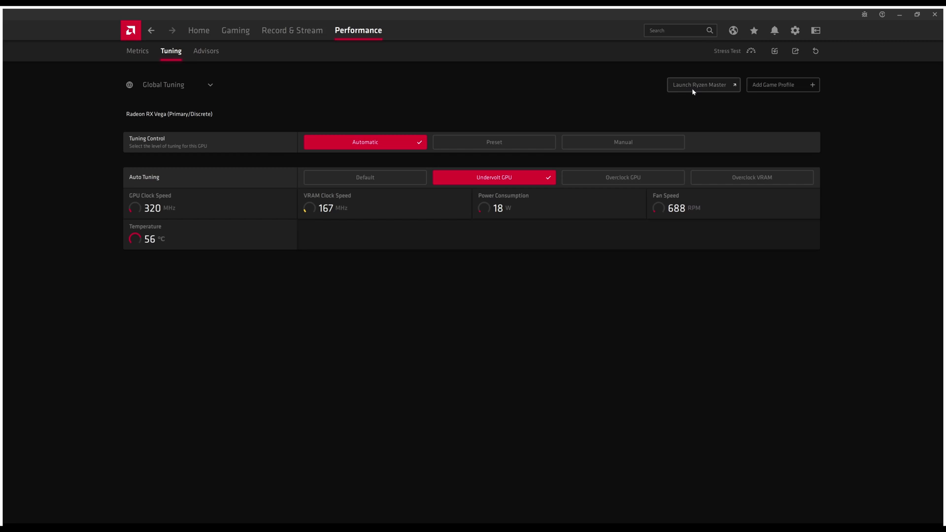
left_click(777, 88)
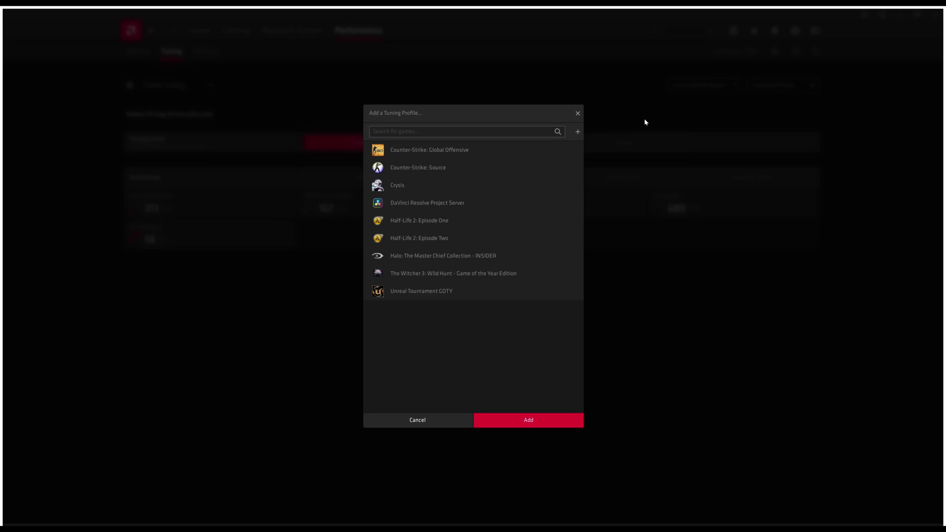
left_click(578, 114)
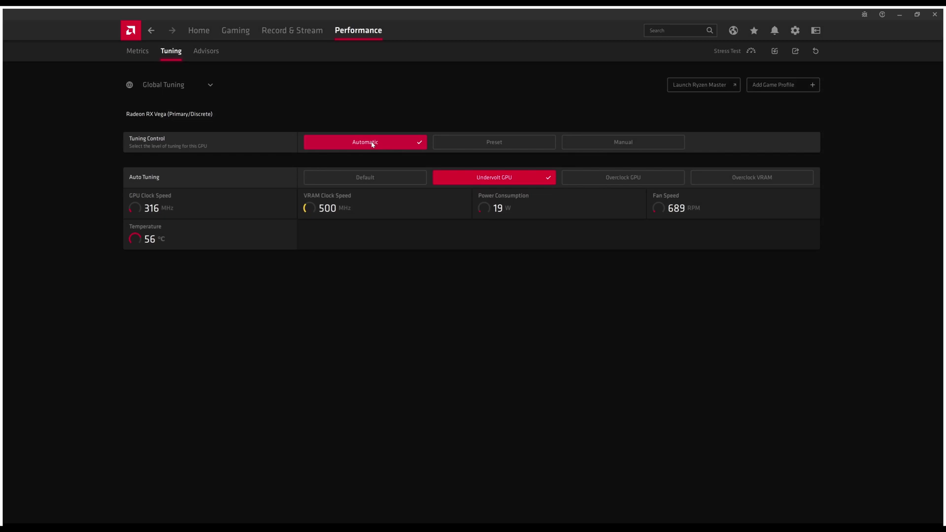
Step: Switch from Preset to Manual tuning and try the GPU tuning and advanced frequency toggles
left_click(493, 143)
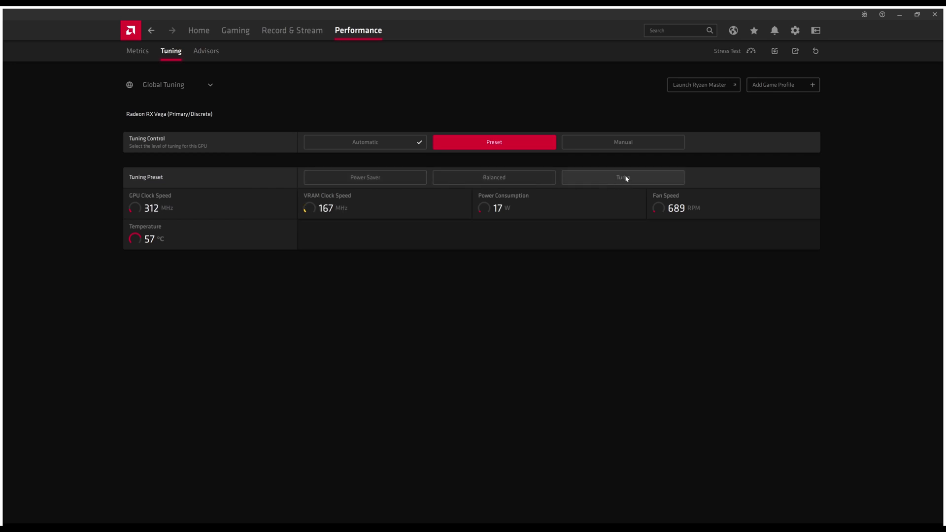
left_click(621, 142)
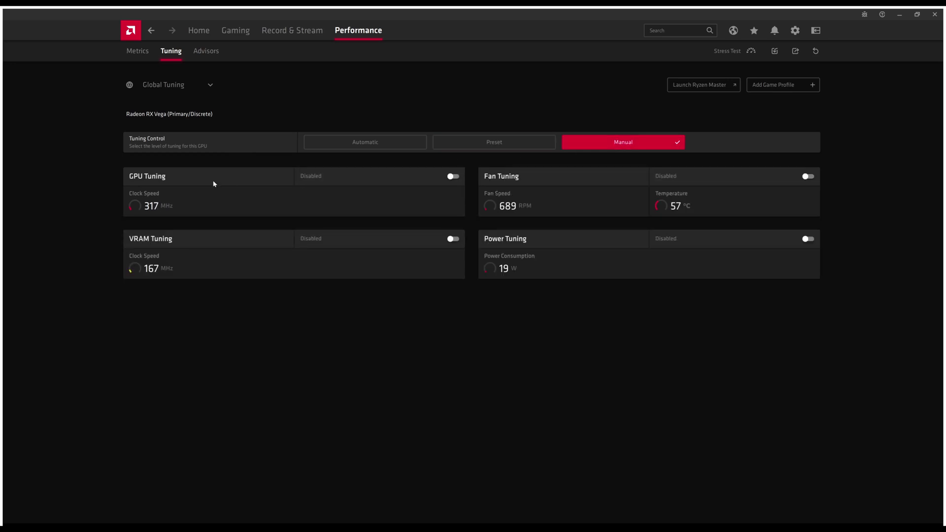
left_click(453, 177)
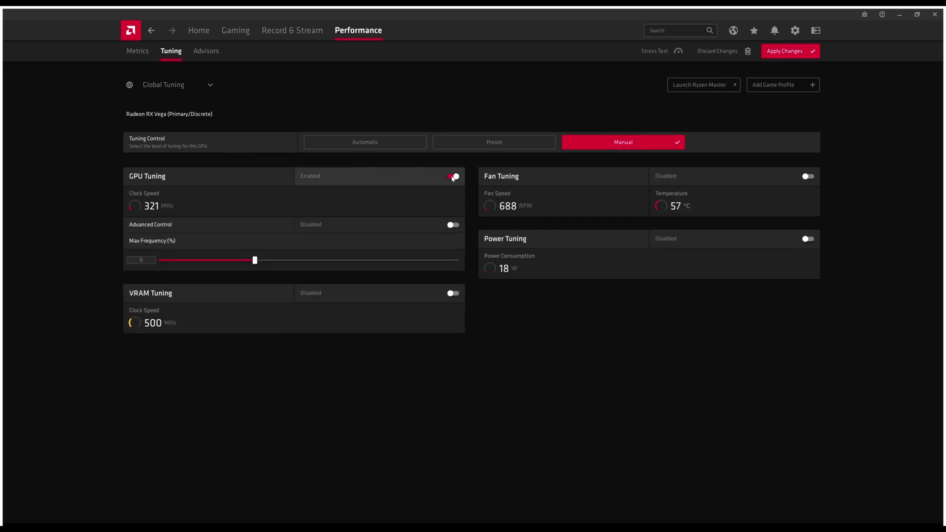
left_click(453, 177)
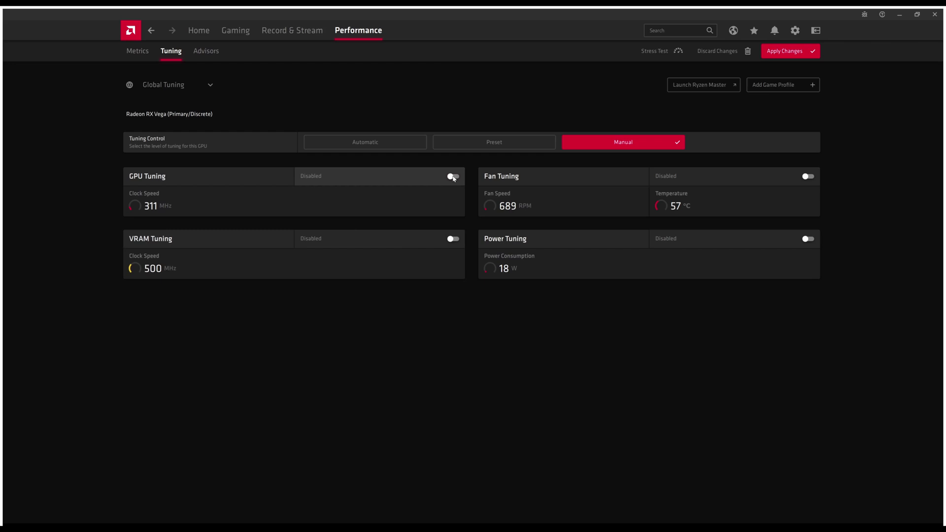
left_click(451, 225)
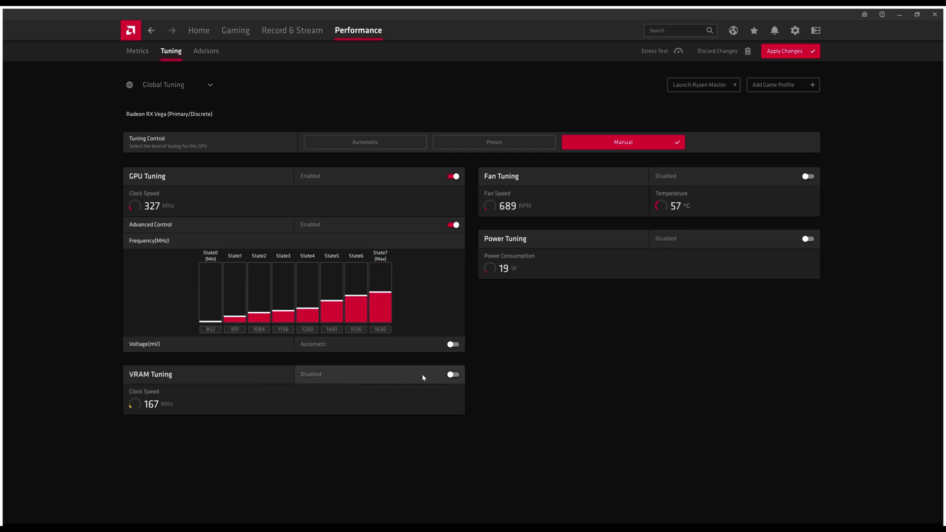
Step: Enable VRAM tuning with memory timing on Automatic, then turn VRAM and GPU tuning off
left_click(452, 375)
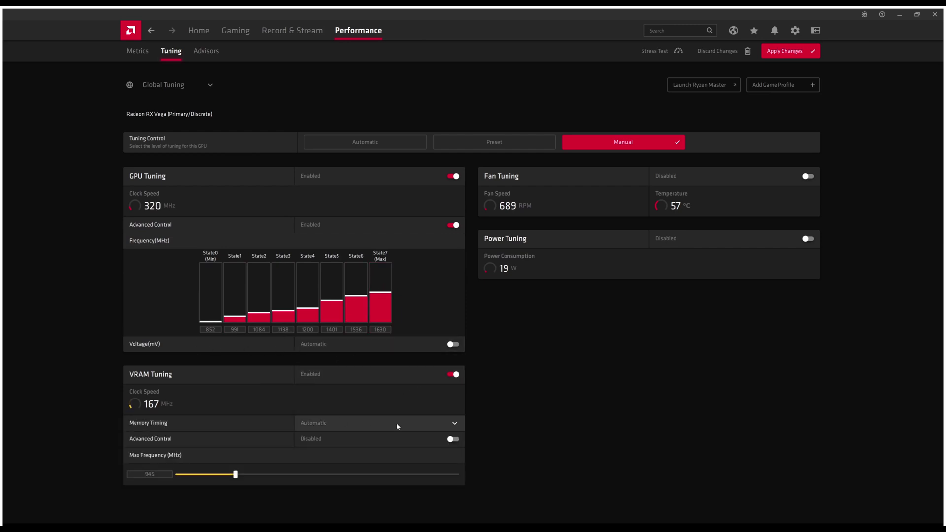
left_click(455, 423)
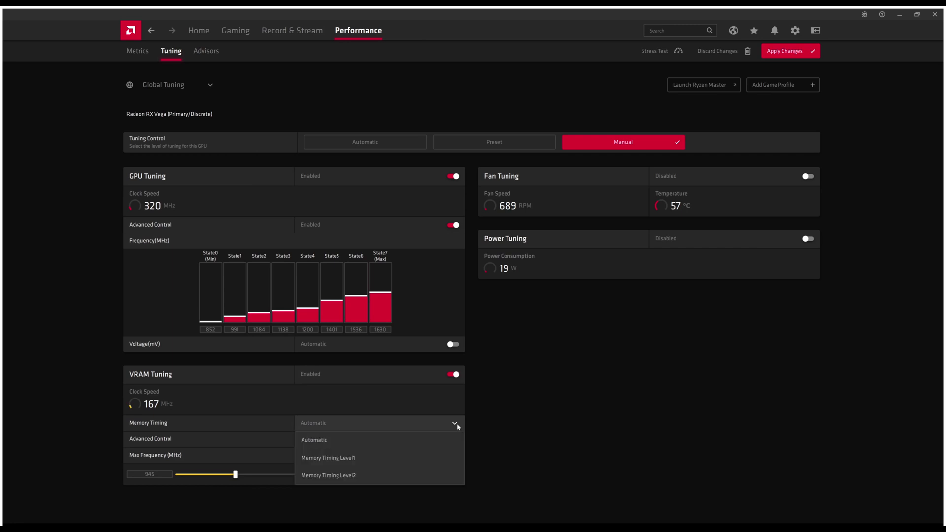
left_click(386, 423)
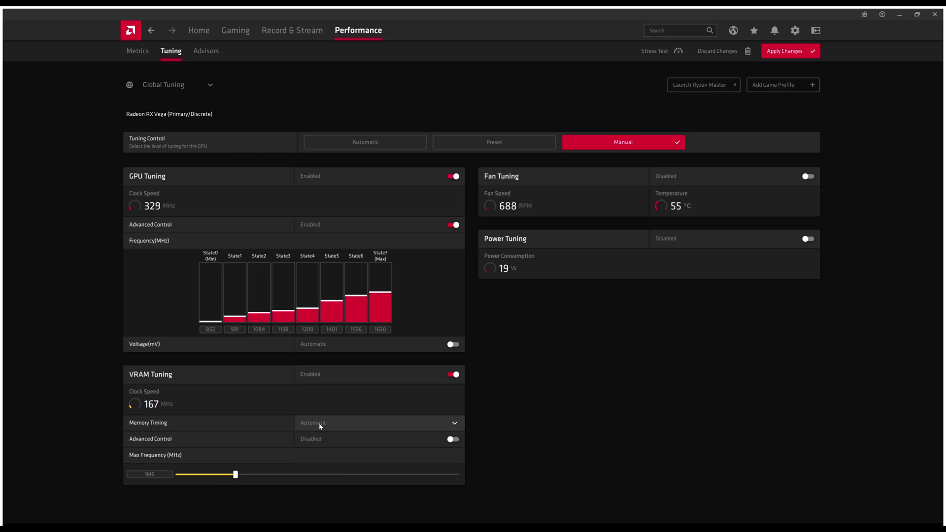
left_click(453, 440)
scroll(473, 424, "down", 3)
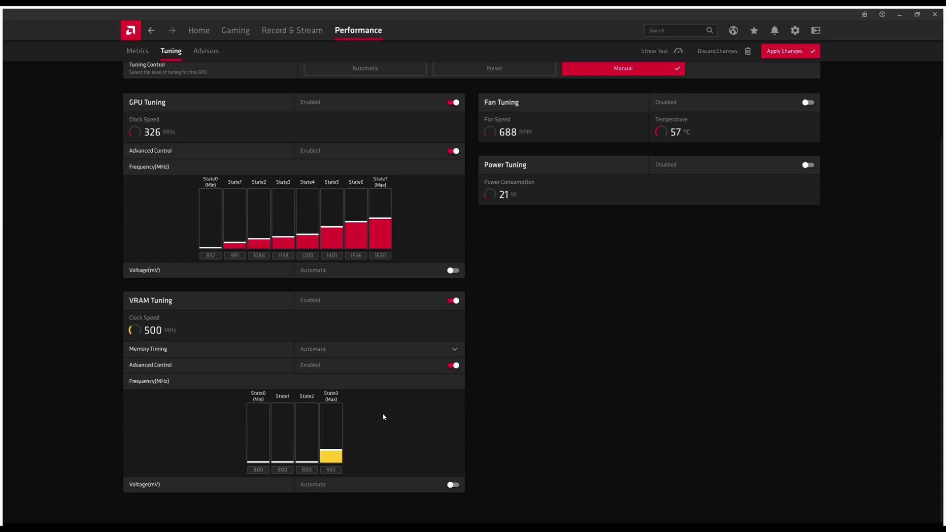
left_click(453, 365)
left_click(454, 374)
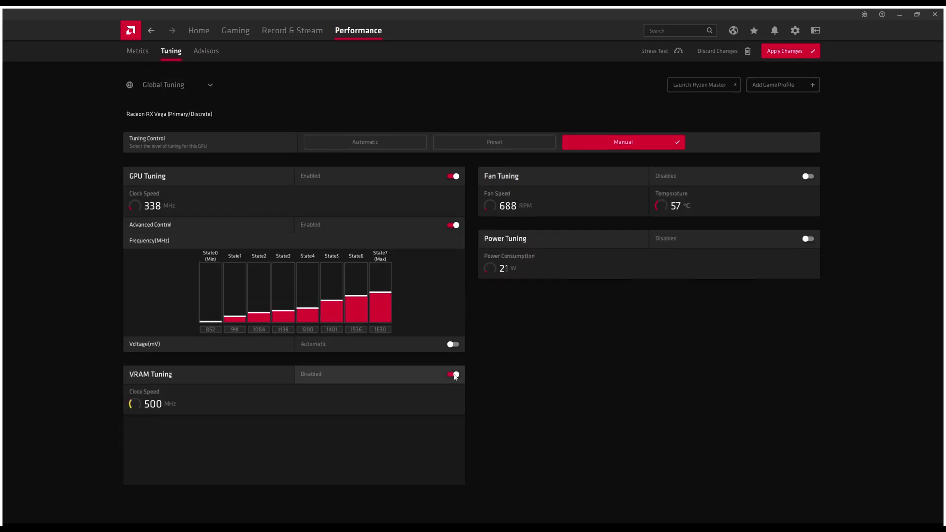
left_click(453, 224)
left_click(453, 177)
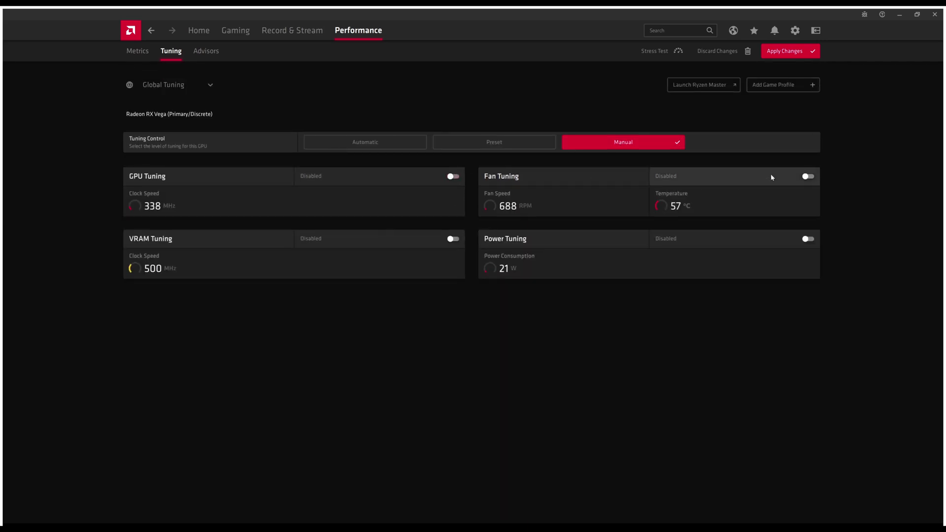
Step: Toggle fan curve and power limit tuning on and off, then return tuning control to Preset
left_click(807, 176)
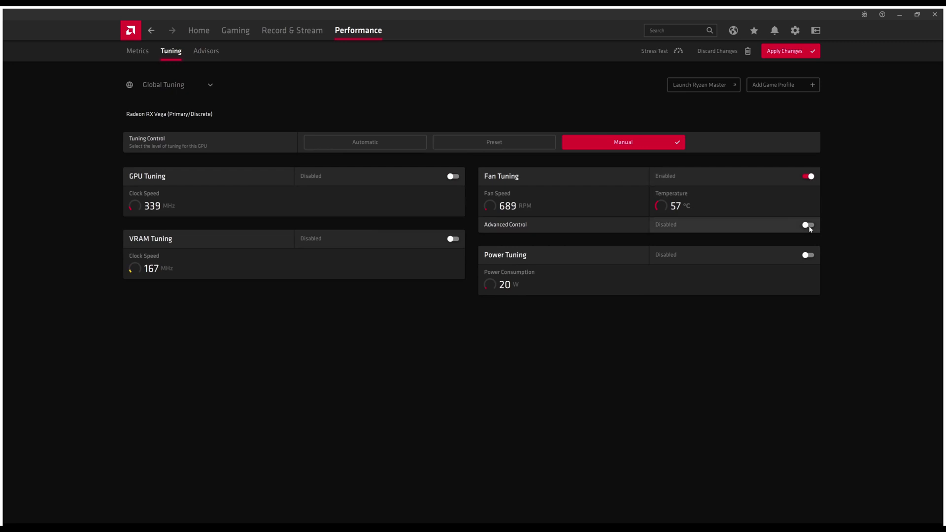
left_click(808, 225)
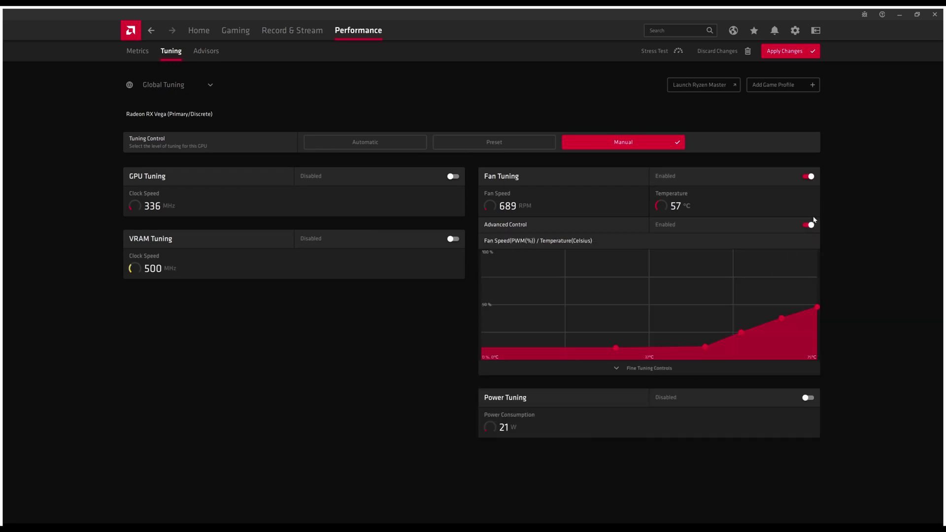
left_click(808, 226)
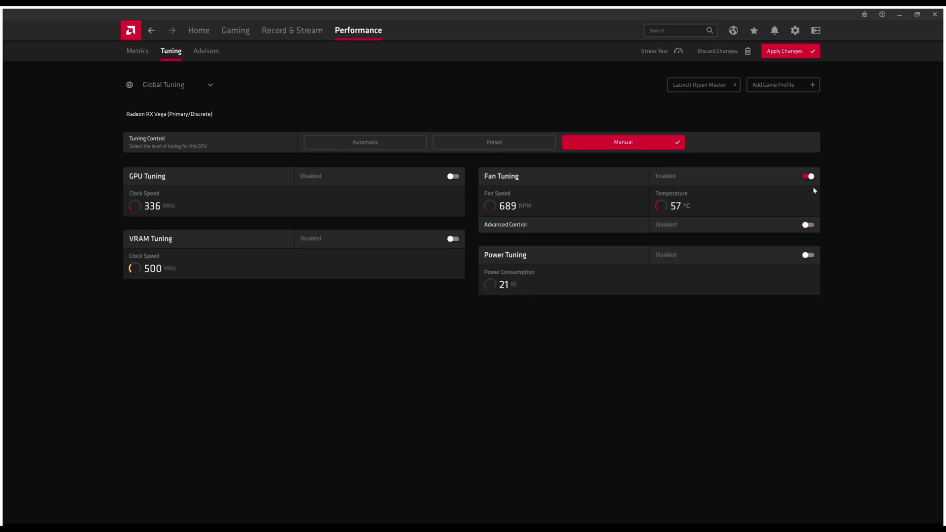
left_click(808, 176)
left_click(808, 239)
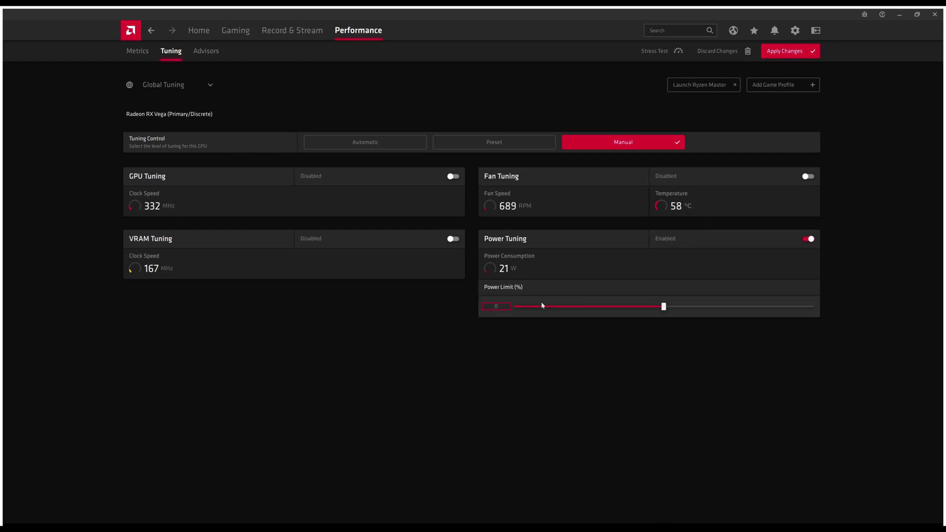
left_click(808, 238)
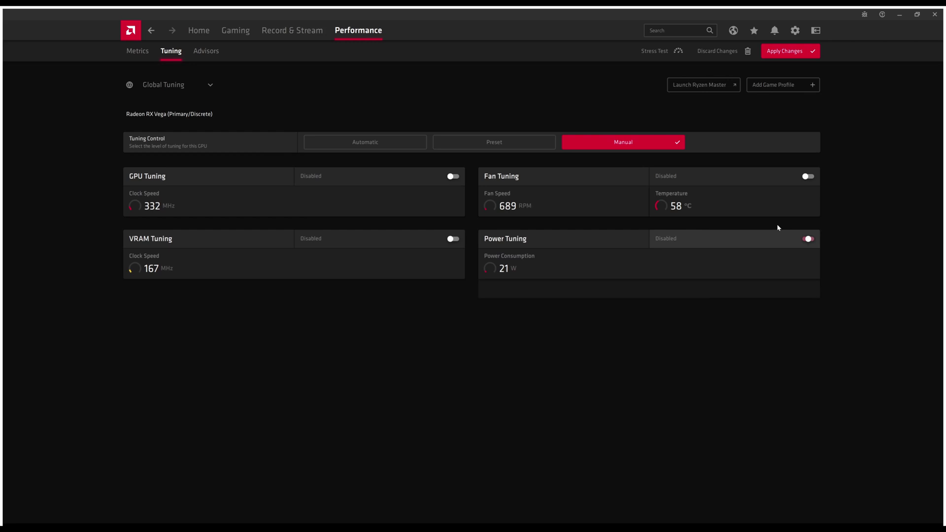
left_click(496, 143)
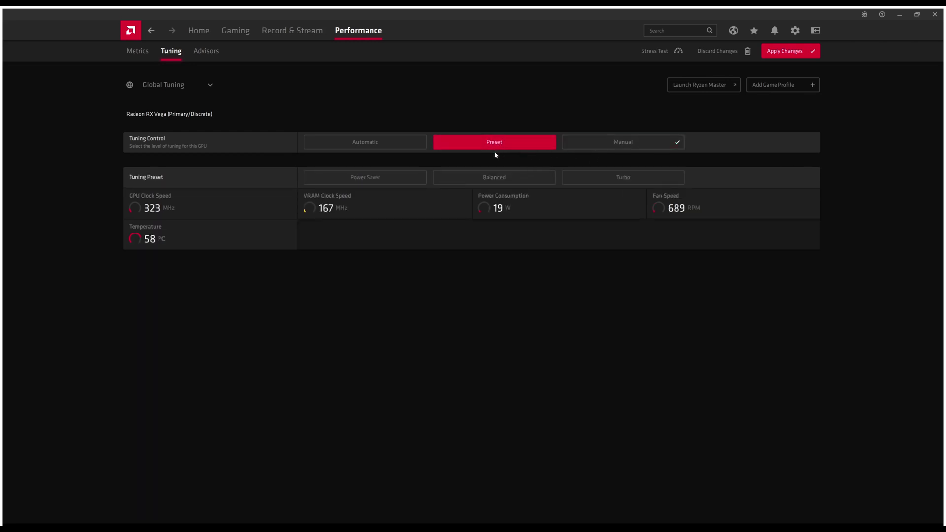
Step: Set tuning to Automatic and accept the Undervolt GPU result of 1157 mV
left_click(412, 141)
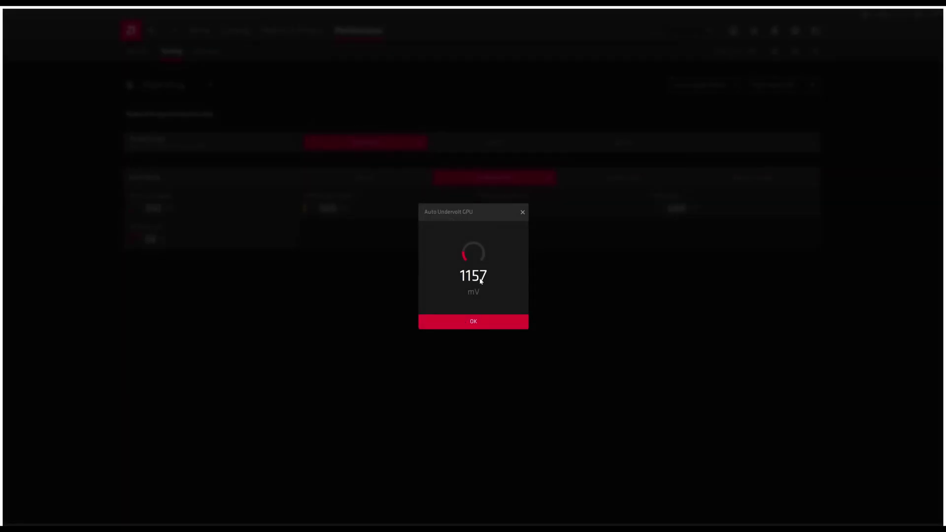
left_click(472, 322)
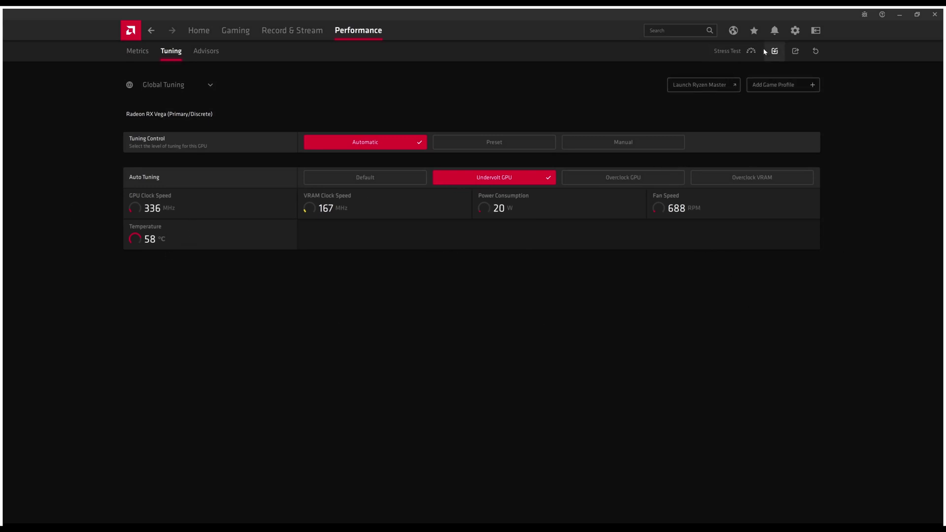
Step: Open the GPU stress test setup and set the Duration slider to its 600-second maximum
left_click(728, 51)
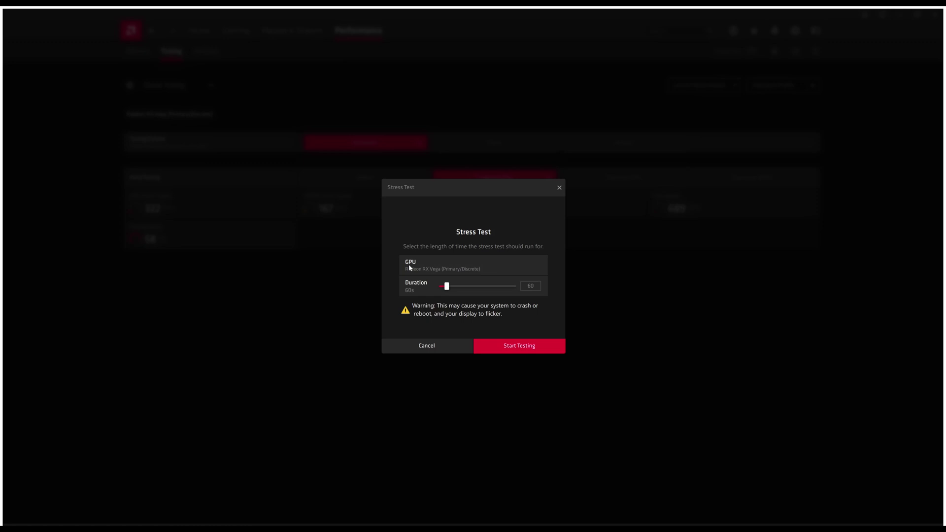
left_click(439, 287)
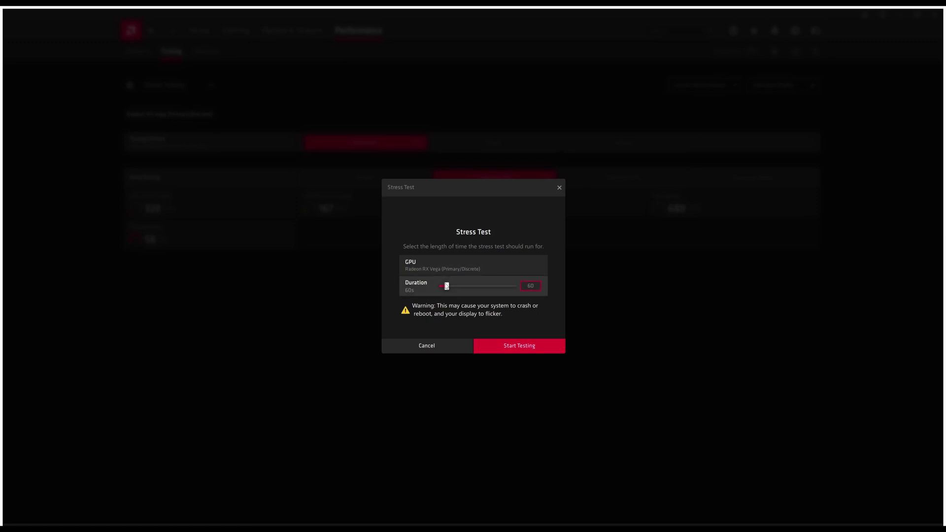
left_click_drag(440, 286, 513, 286)
left_click(530, 287)
Step: Edit the duration value, then run the Radeon RX Vega stress test to completion
left_click(535, 286)
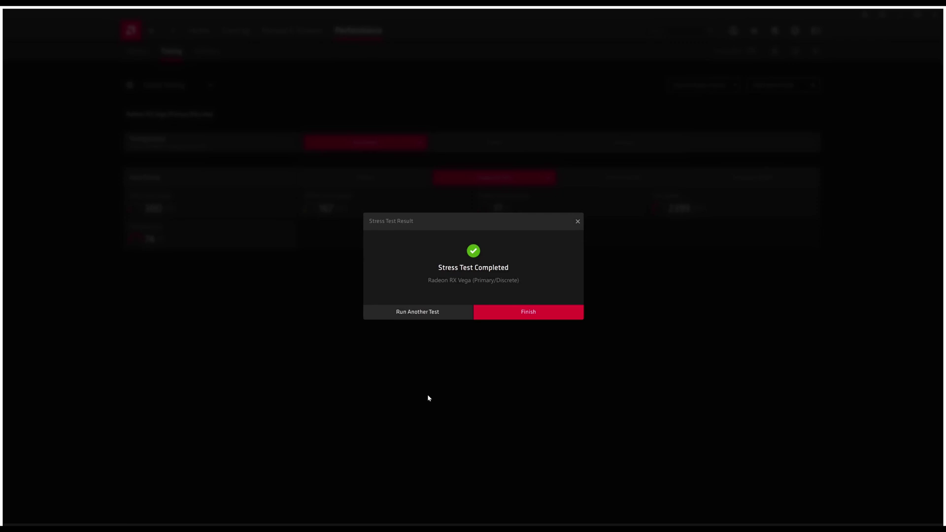
Step: Dismiss the stress test result and select Overclock GPU under Automatic tuning
left_click(516, 317)
left_click(622, 180)
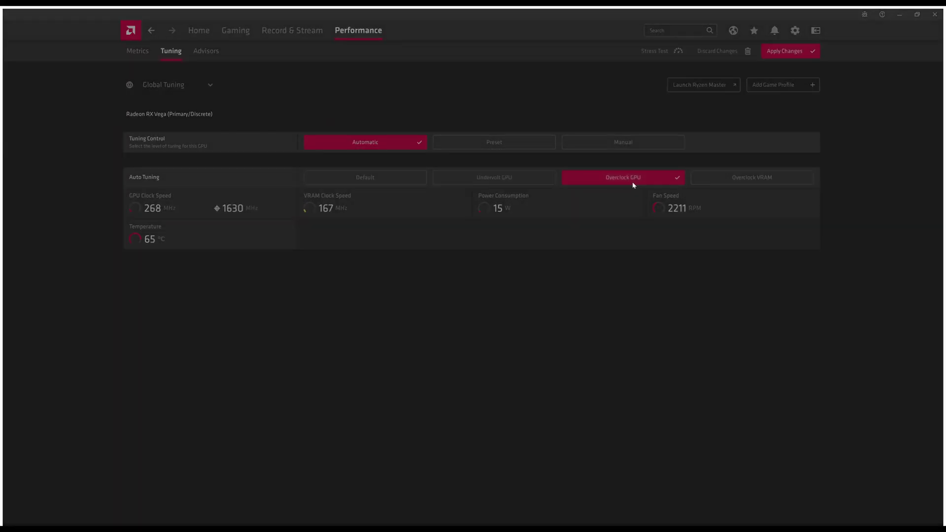